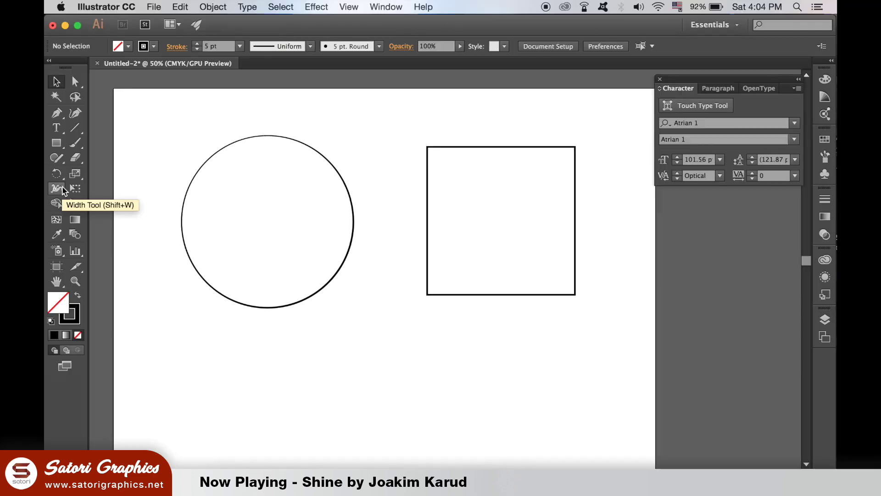
- With the Width Tool, swell the circle's outline and the square's corner and bottom strokes, undoing each try
{"action": "left_click_drag", "start_coordinate": [265, 189], "coordinate": [417, 211]}
{"action": "left_click_drag", "start_coordinate": [99, 191], "coordinate": [100, 191]}
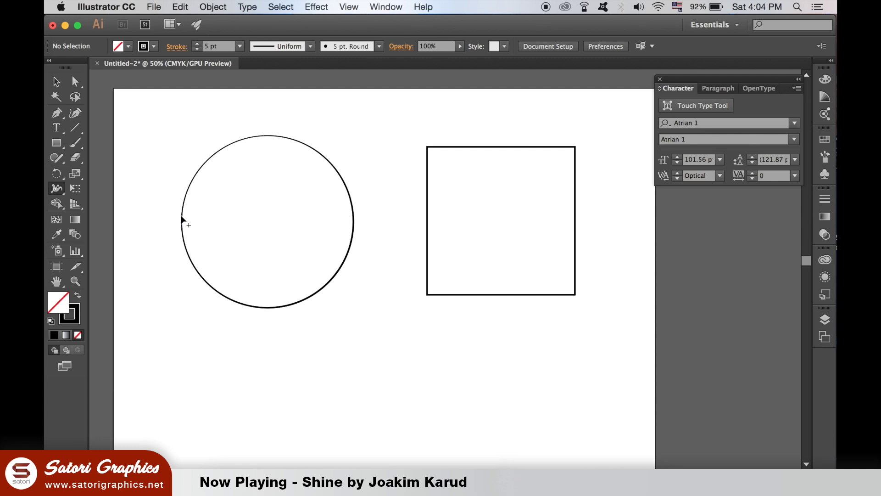
{"action": "left_click_drag", "start_coordinate": [182, 217], "coordinate": [163, 216]}
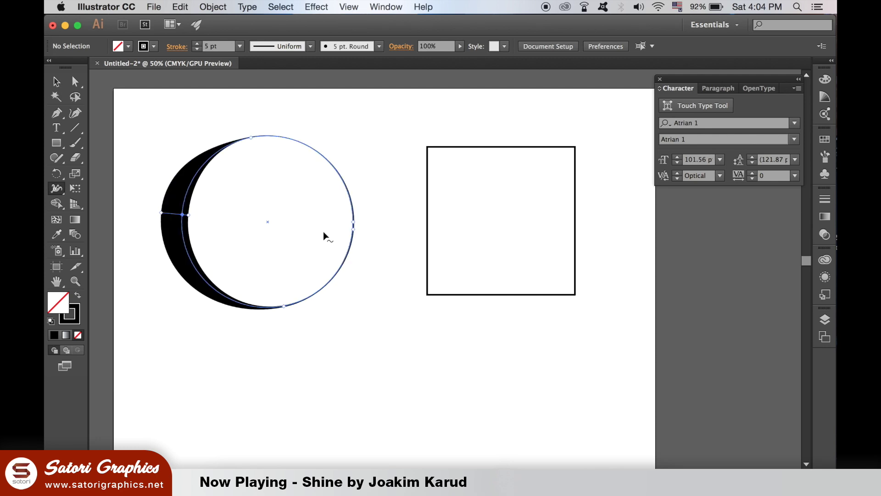
{"action": "key", "text": "super+z"}
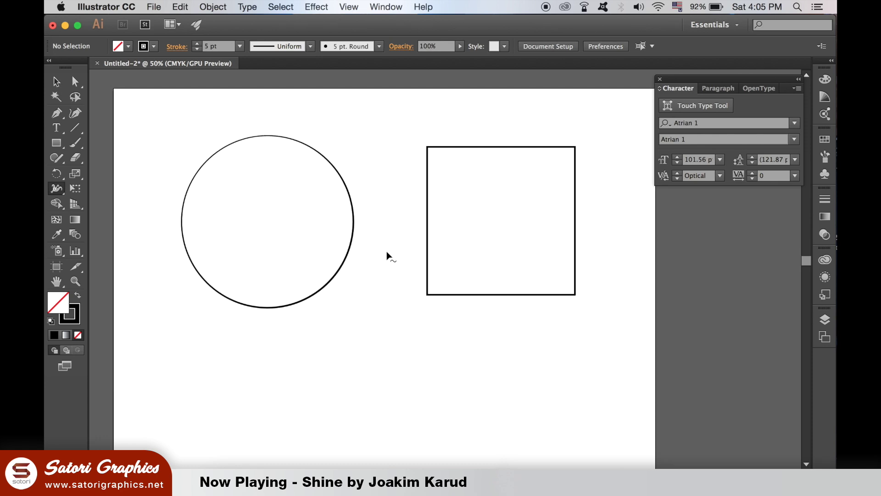
{"action": "left_click_drag", "start_coordinate": [428, 147], "coordinate": [406, 127]}
{"action": "key", "text": "super+z"}
{"action": "left_click_drag", "start_coordinate": [501, 300], "coordinate": [502, 310]}
{"action": "key", "text": "super+z"}
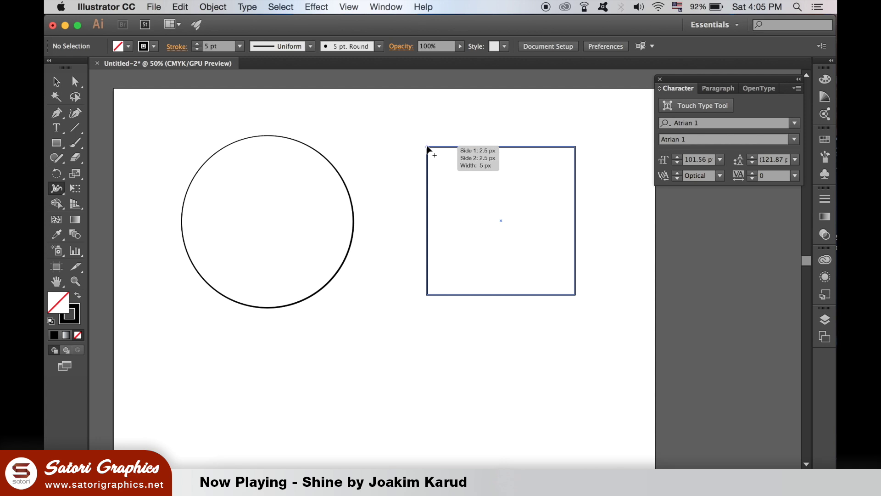
{"action": "left_click_drag", "start_coordinate": [428, 148], "coordinate": [419, 145]}
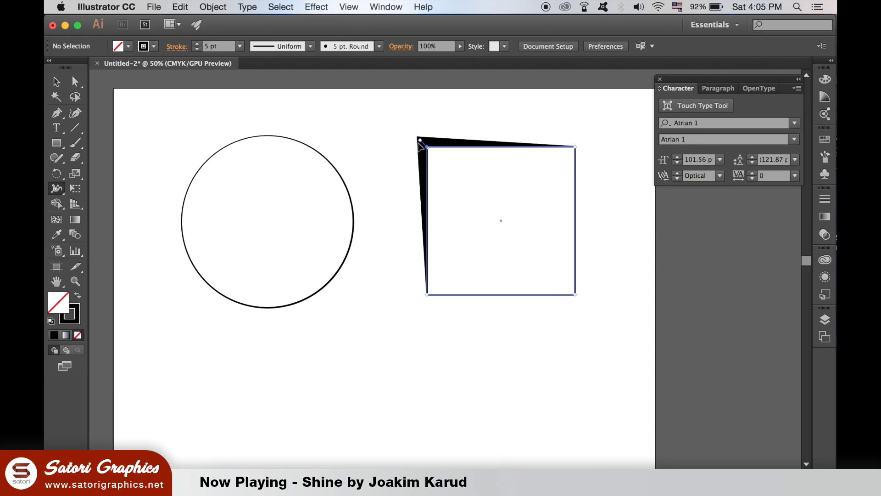
{"action": "key", "text": "super+z"}
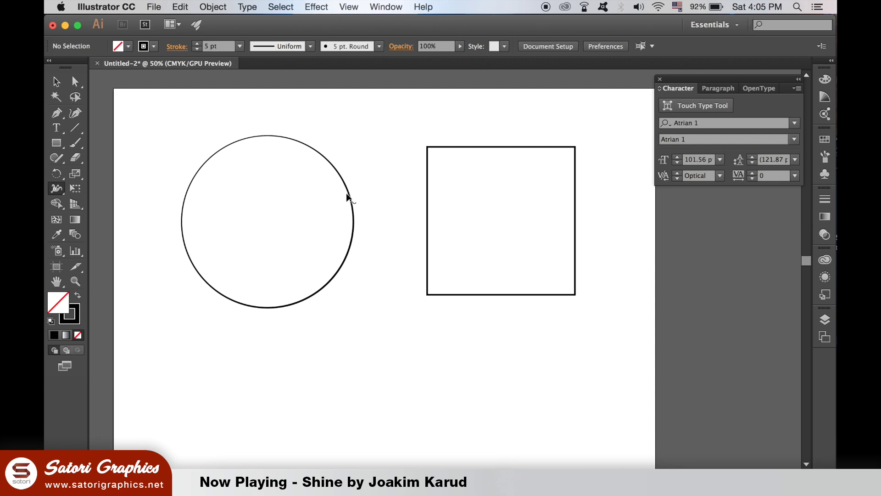
{"action": "mouse_move", "coordinate": [345, 182]}
{"action": "left_mouse_down"}
{"action": "mouse_move", "coordinate": [351, 173]}
{"action": "mouse_move", "coordinate": [319, 191]}
{"action": "mouse_move", "coordinate": [337, 179]}
{"action": "mouse_move", "coordinate": [329, 189]}
{"action": "mouse_move", "coordinate": [365, 183]}
{"action": "left_mouse_up"}
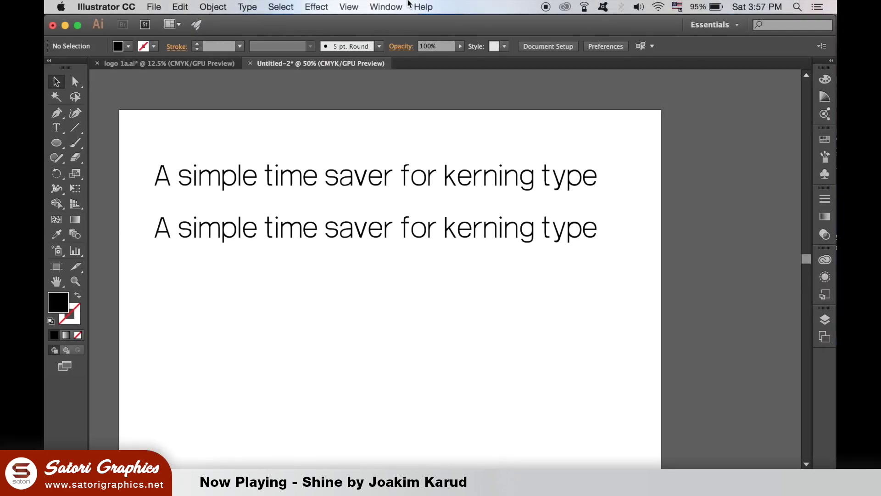
- Apply Optical kerning to the second text line through the Character panel
{"action": "left_click", "coordinate": [396, 7]}
{"action": "scroll", "coordinate": [486, 413], "scroll_direction": "down", "scroll_amount": 5}
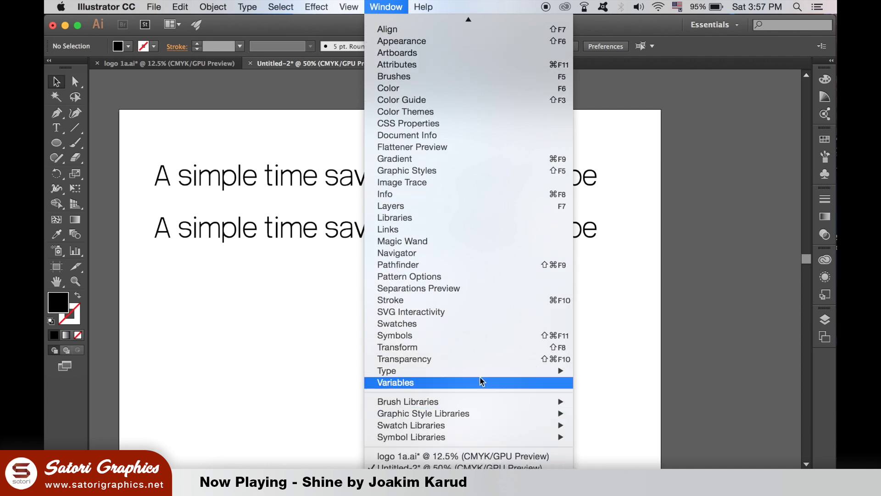
{"action": "mouse_move", "coordinate": [483, 372]}
{"action": "left_click", "coordinate": [635, 372]}
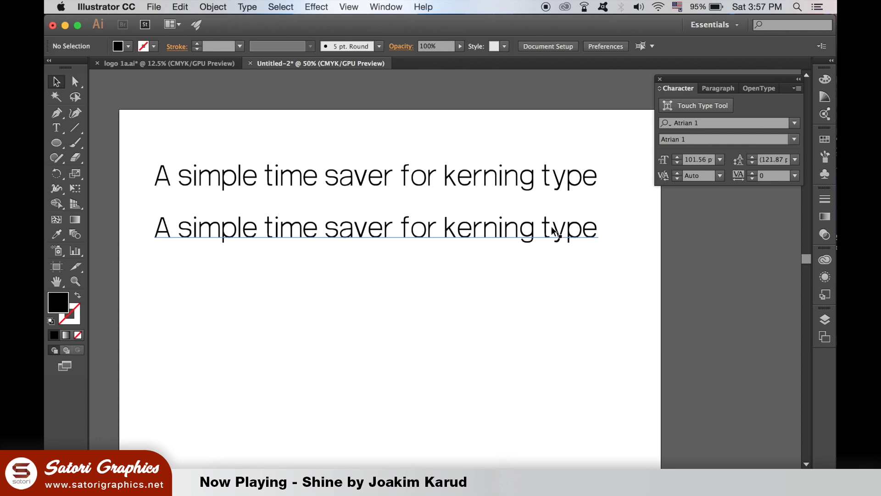
{"action": "left_click", "coordinate": [557, 232]}
{"action": "left_click", "coordinate": [720, 175]}
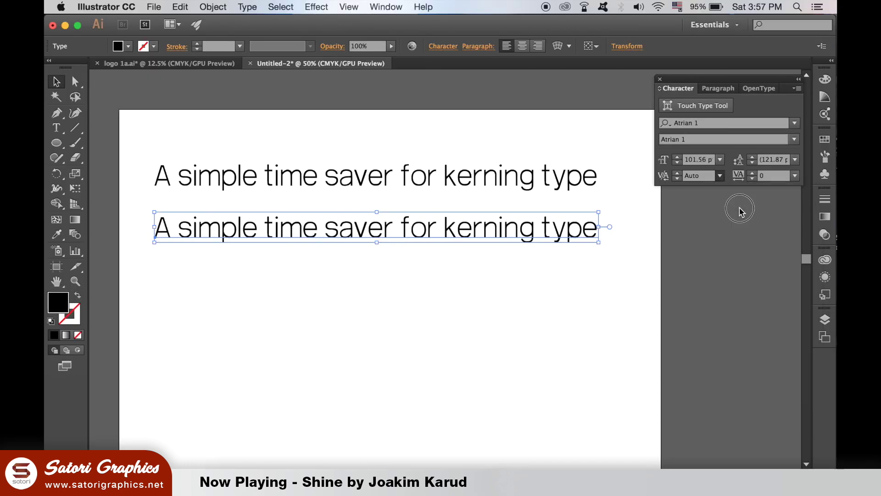
{"action": "left_click", "coordinate": [445, 308]}
{"action": "left_click", "coordinate": [612, 303]}
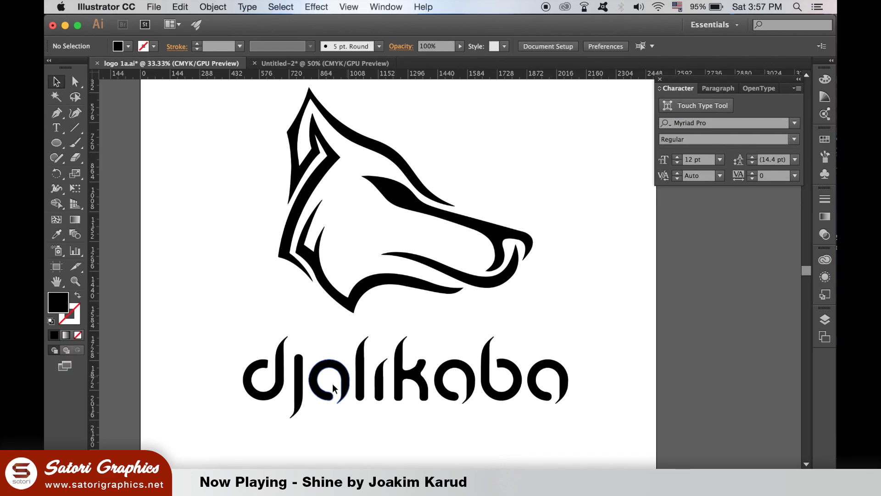
- In logo 1a.ai, marquee-select groups of djalikaba letters, then view the whole artboard at 16.67%
{"action": "left_click", "coordinate": [282, 381]}
{"action": "left_click", "coordinate": [422, 452]}
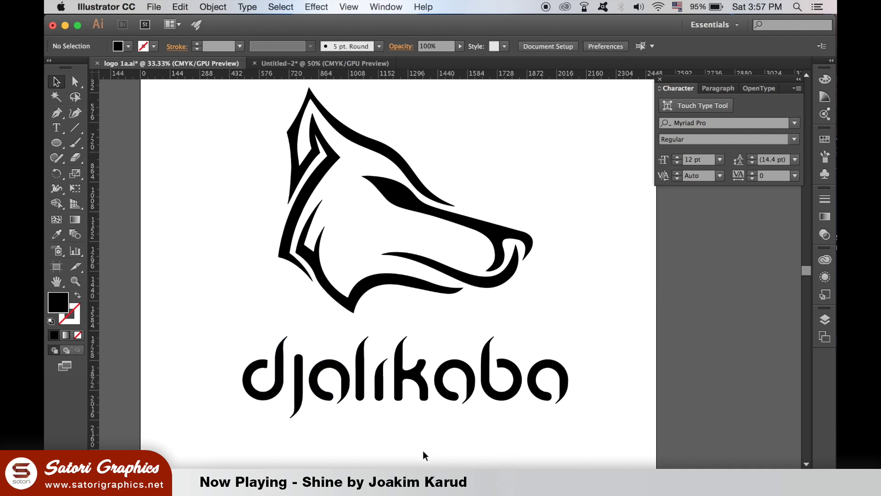
{"action": "left_click_drag", "start_coordinate": [229, 333], "coordinate": [321, 378]}
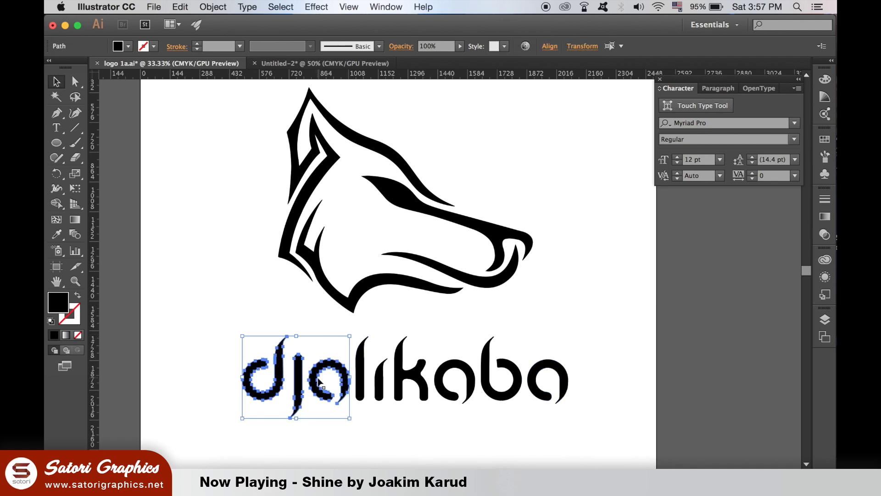
{"action": "left_click", "coordinate": [424, 441]}
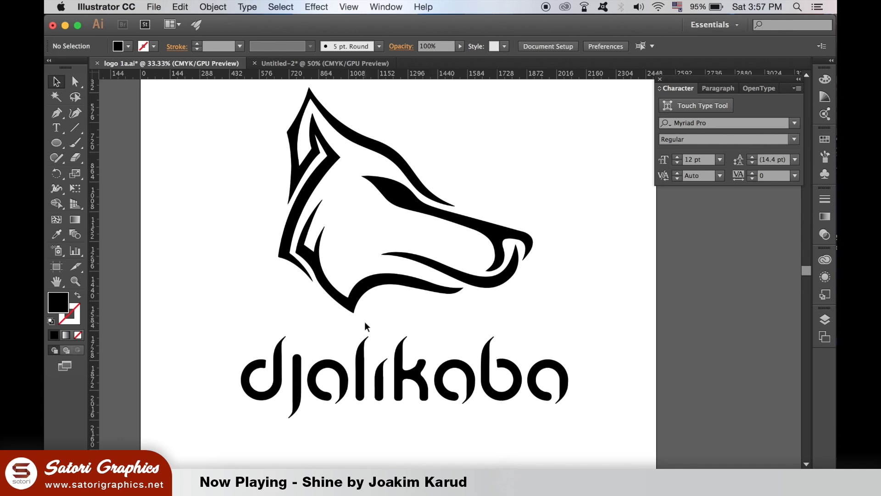
{"action": "left_click_drag", "start_coordinate": [380, 322], "coordinate": [547, 386]}
{"action": "left_click", "coordinate": [631, 393]}
{"action": "left_click_drag", "start_coordinate": [417, 327], "coordinate": [593, 390]}
{"action": "left_click", "coordinate": [603, 397]}
{"action": "key", "text": "super+minus"}
{"action": "key", "text": "super+minus"}
{"action": "key", "text": "super+equal"}
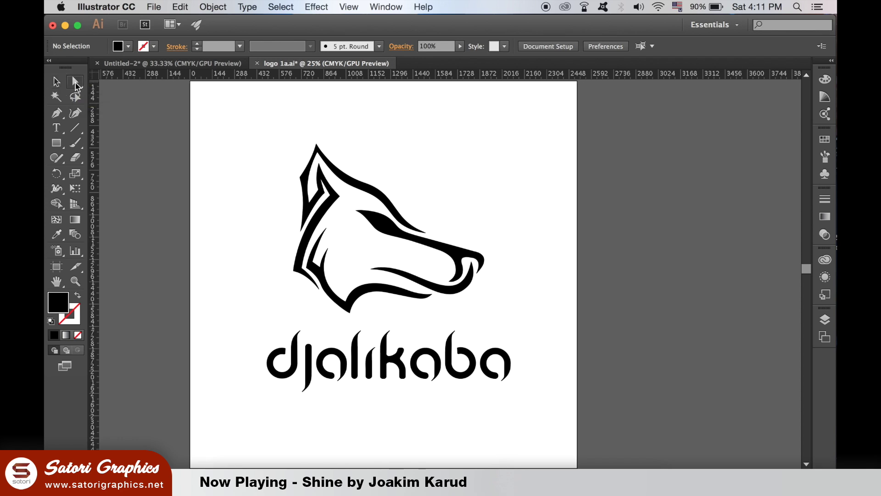
- Zoom in and drag anchors on the wolf's lower neck curve, undoing the move and deselecting
{"action": "key", "text": "plus"}
{"action": "key", "text": "super+plus"}
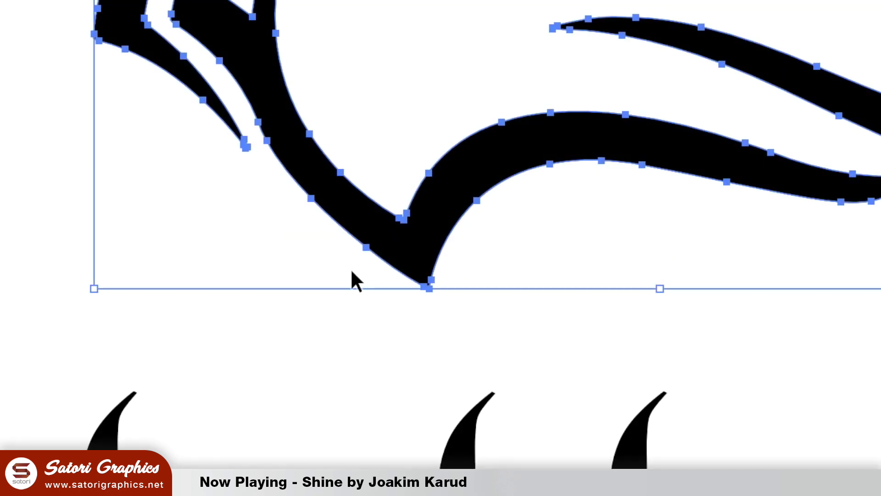
{"action": "key", "text": "a"}
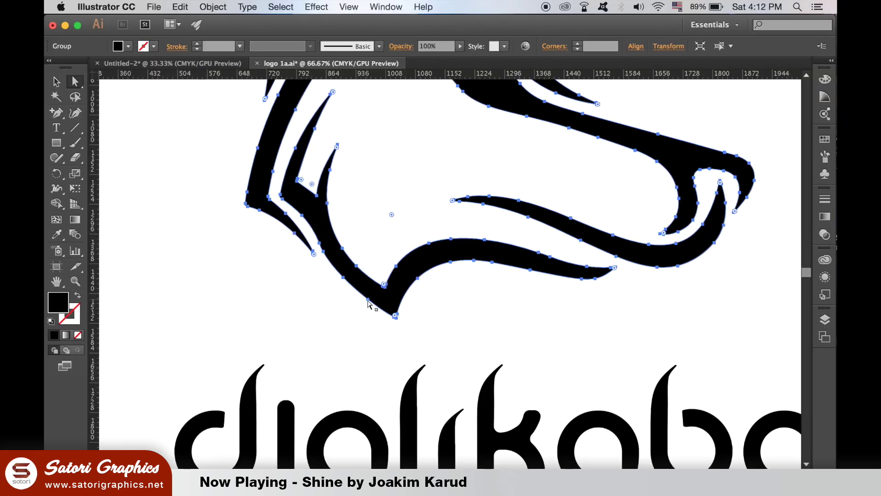
{"action": "left_click_drag", "start_coordinate": [369, 303], "coordinate": [338, 329]}
{"action": "left_click_drag", "start_coordinate": [419, 284], "coordinate": [440, 299]}
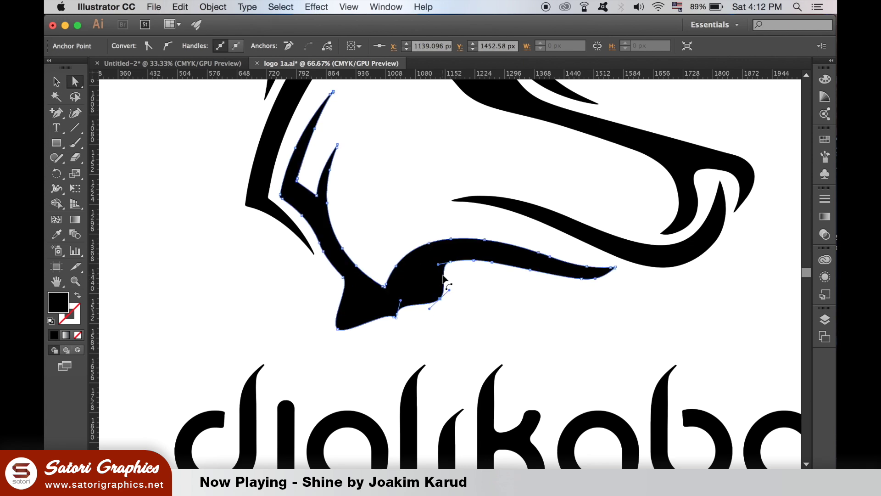
{"action": "key", "text": "super+z"}
{"action": "left_click", "coordinate": [443, 304]}
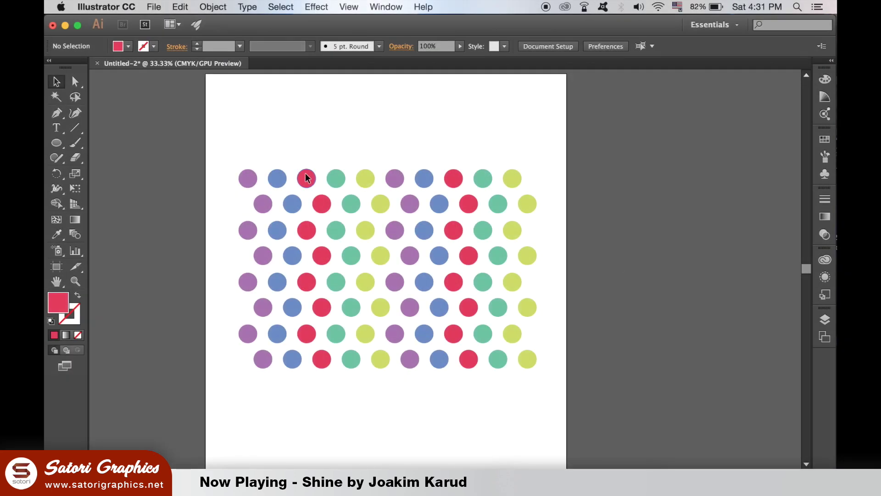
- Select all red circles with Select > Same > Fill Color from one red dot
{"action": "left_click", "coordinate": [306, 177]}
{"action": "left_click", "coordinate": [276, 6]}
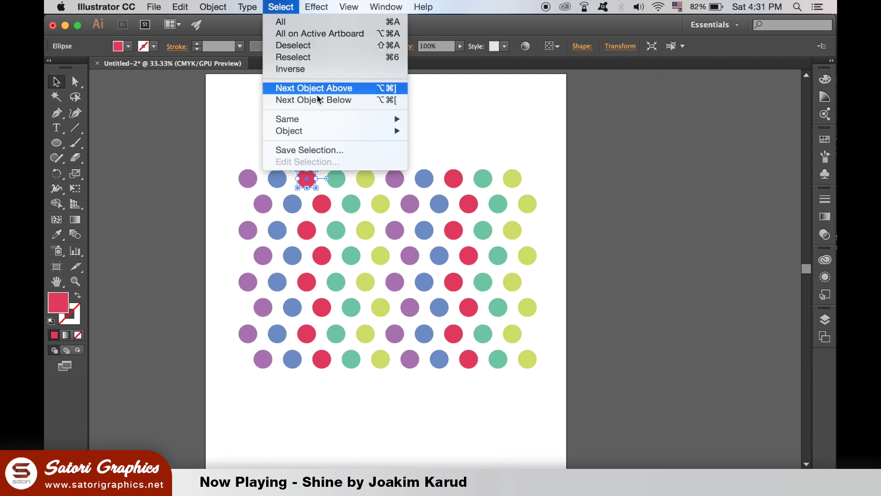
{"action": "mouse_move", "coordinate": [318, 119]}
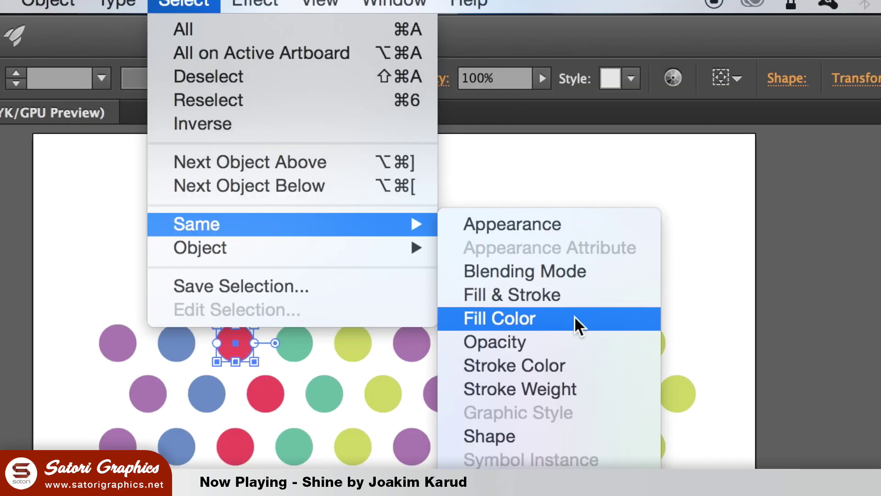
{"action": "left_click", "coordinate": [574, 318]}
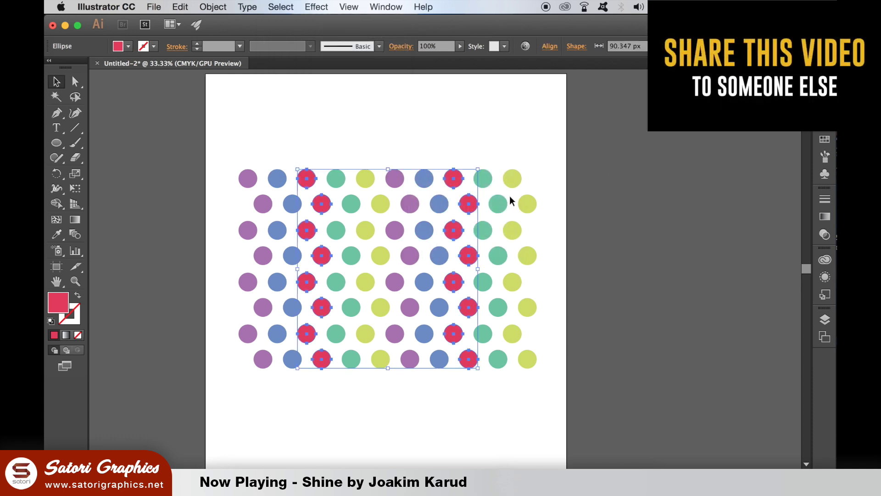
- Select all yellow circles instead, sampling the top-right yellow dot with Same Fill Color
{"action": "left_click", "coordinate": [541, 177]}
{"action": "left_click", "coordinate": [513, 179]}
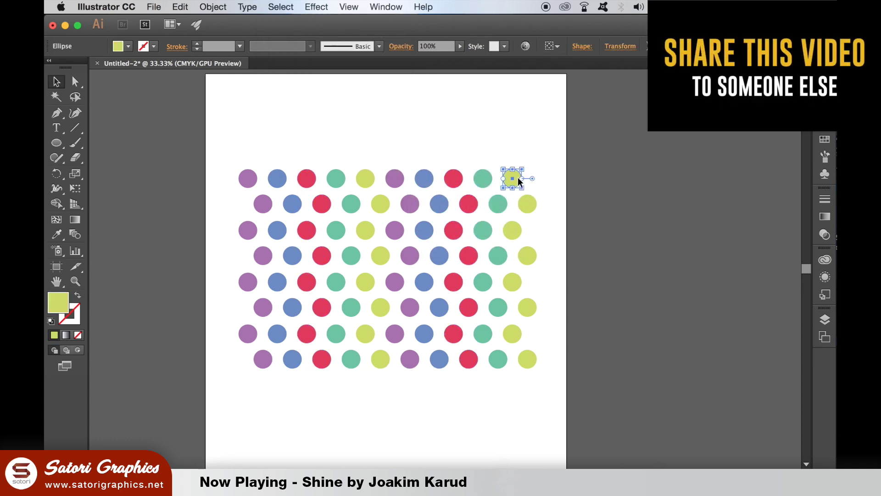
{"action": "left_click", "coordinate": [275, 5]}
{"action": "mouse_move", "coordinate": [294, 119]}
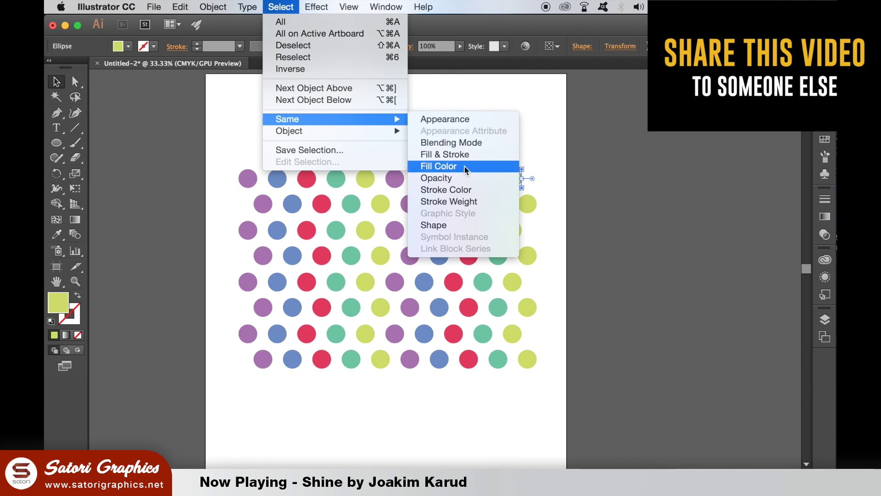
{"action": "left_click", "coordinate": [438, 166]}
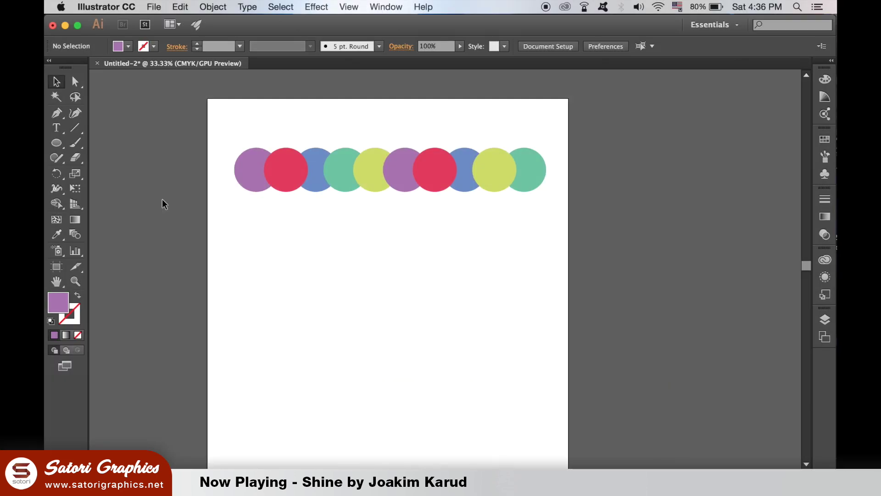
- Erase horizontal strips and diagonal gaps through the row of circles, undoing one strip
{"action": "left_click_drag", "start_coordinate": [74, 157], "coordinate": [121, 158]}
{"action": "left_click_drag", "start_coordinate": [240, 184], "coordinate": [541, 184]}
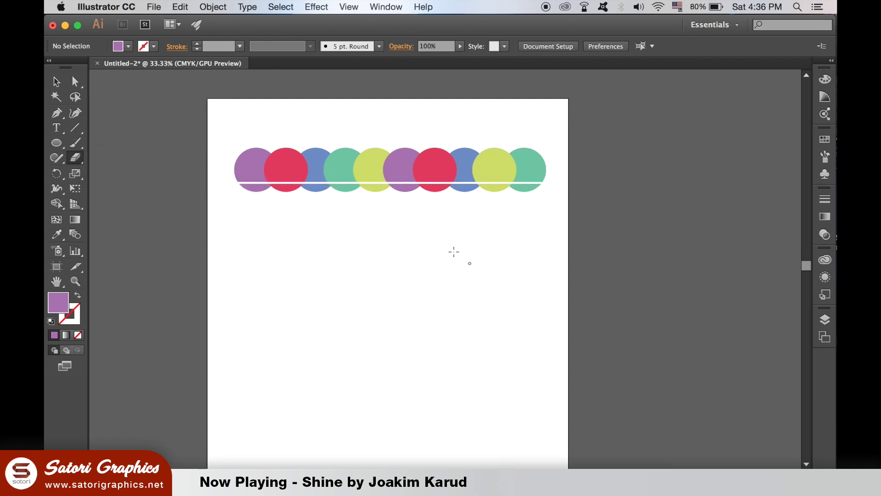
{"action": "left_click_drag", "start_coordinate": [224, 165], "coordinate": [586, 178]}
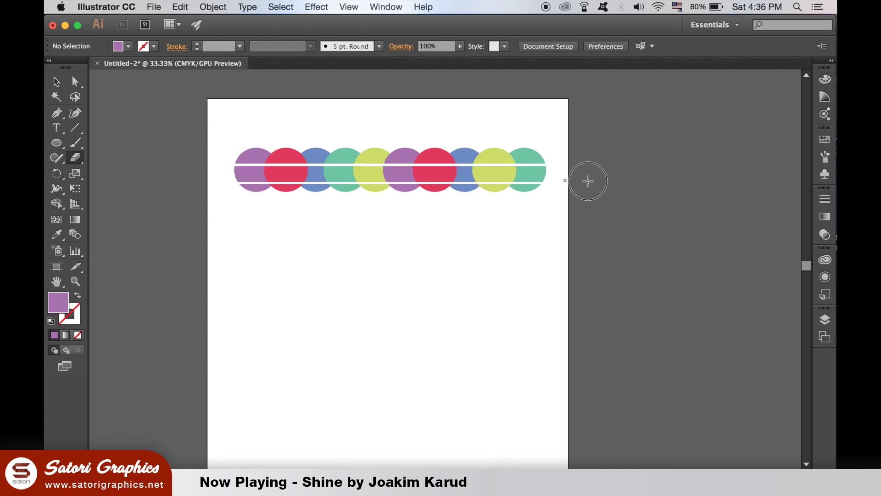
{"action": "left_click_drag", "start_coordinate": [220, 174], "coordinate": [538, 173]}
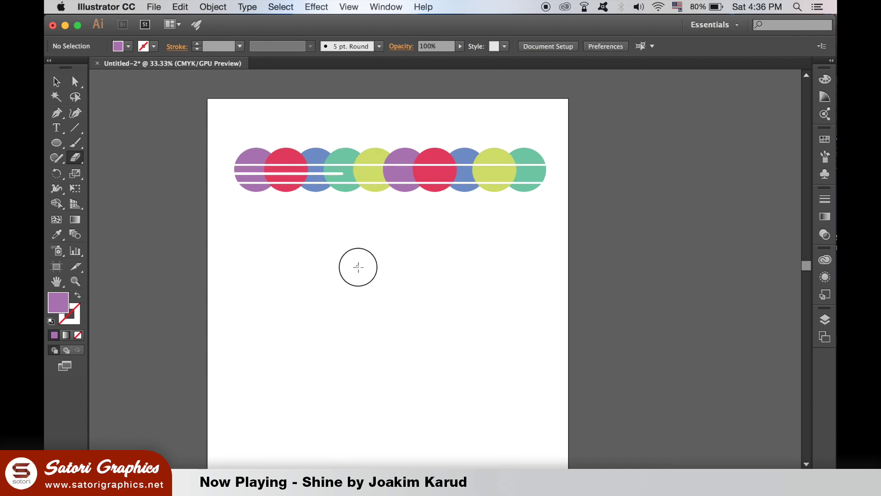
{"action": "key", "text": "super+z"}
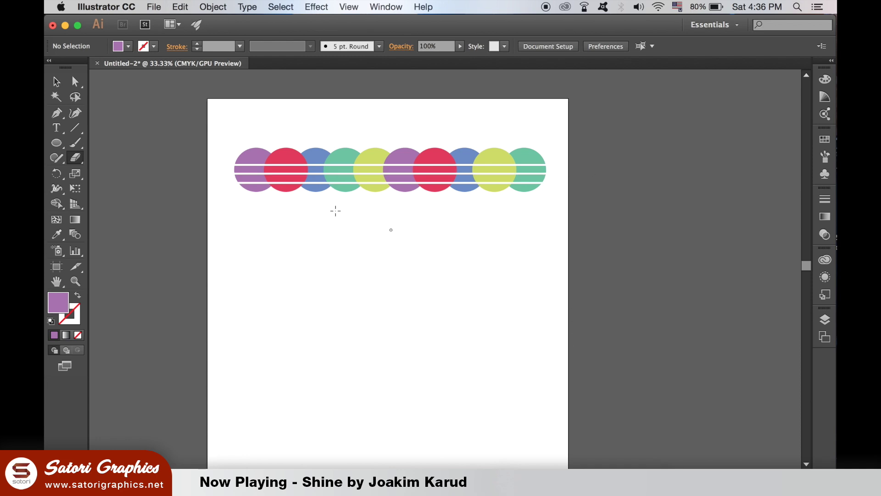
{"action": "left_click_drag", "start_coordinate": [244, 192], "coordinate": [291, 145]}
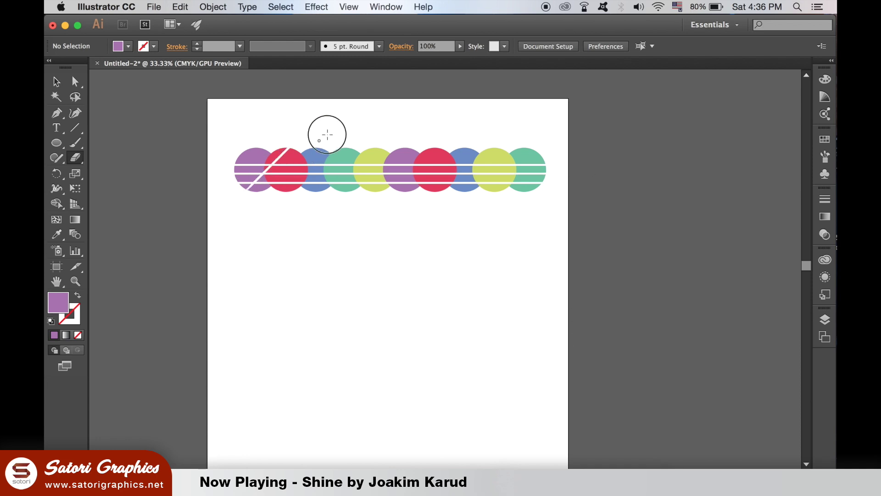
{"action": "mouse_move", "coordinate": [363, 144]}
{"action": "left_mouse_down"}
{"action": "mouse_move", "coordinate": [411, 193]}
{"action": "mouse_move", "coordinate": [440, 177]}
{"action": "mouse_move", "coordinate": [440, 138]}
{"action": "left_mouse_up"}
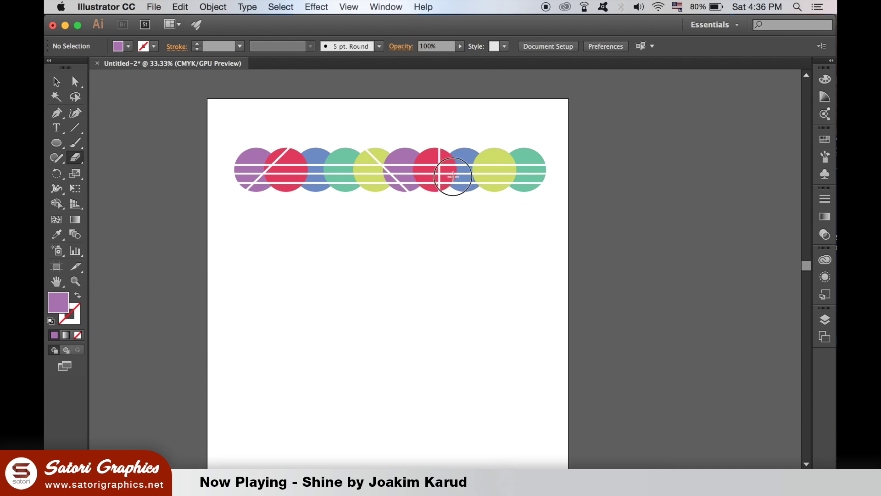
{"action": "left_click_drag", "start_coordinate": [434, 199], "coordinate": [475, 146]}
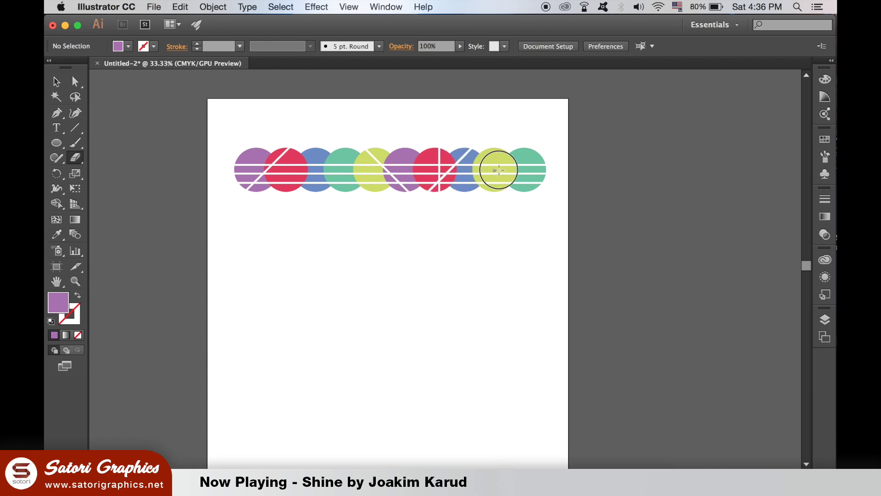
- Draw a horizontal Pen path with two points below the circles
{"action": "left_click", "coordinate": [56, 112]}
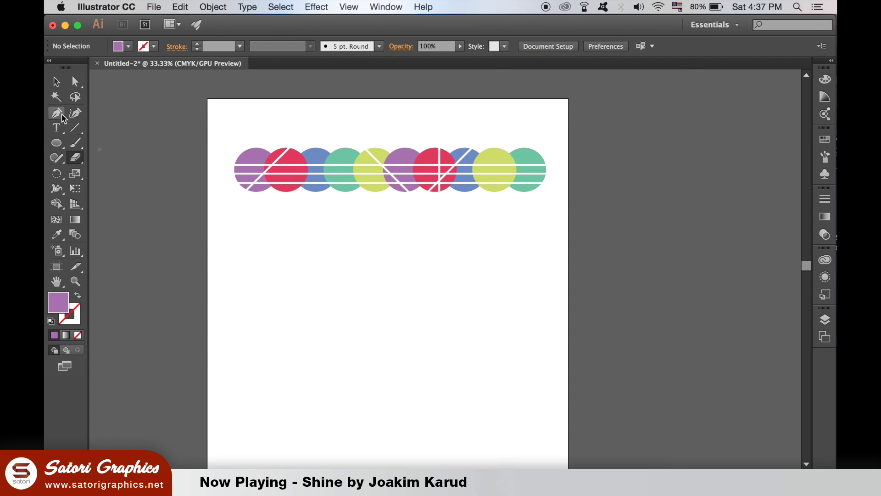
{"action": "left_click", "coordinate": [289, 247]}
{"action": "left_click", "coordinate": [470, 259], "text": "shift"}
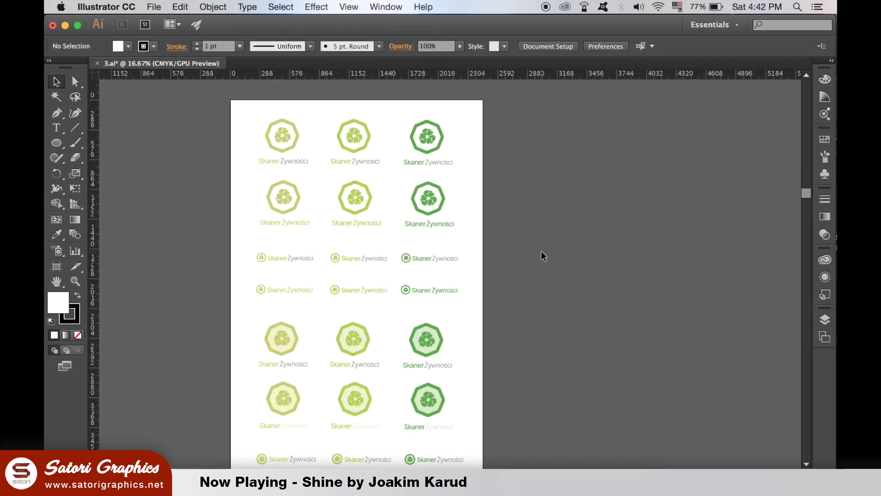
- Show the Swatches panel from the Window menu
{"action": "left_click", "coordinate": [360, 6]}
{"action": "mouse_move", "coordinate": [385, 7]}
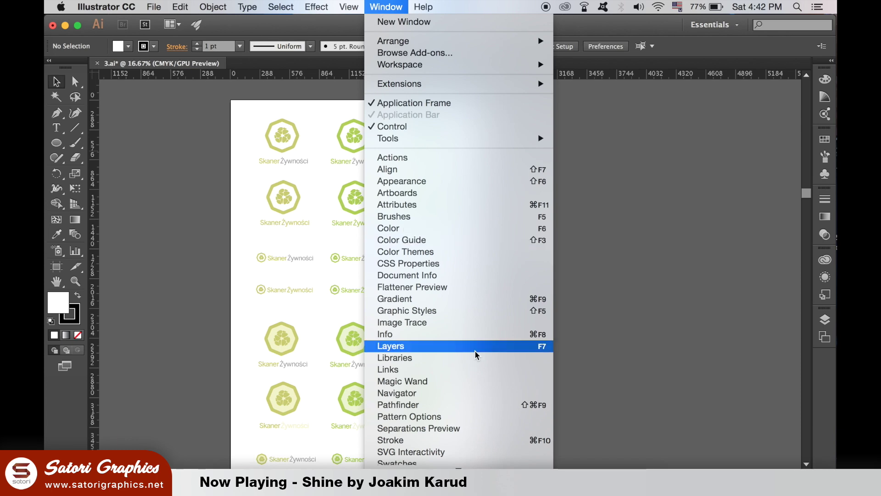
{"action": "scroll", "coordinate": [459, 413], "scroll_direction": "down", "scroll_amount": 1}
{"action": "scroll", "coordinate": [477, 404], "scroll_direction": "down", "scroll_amount": 3}
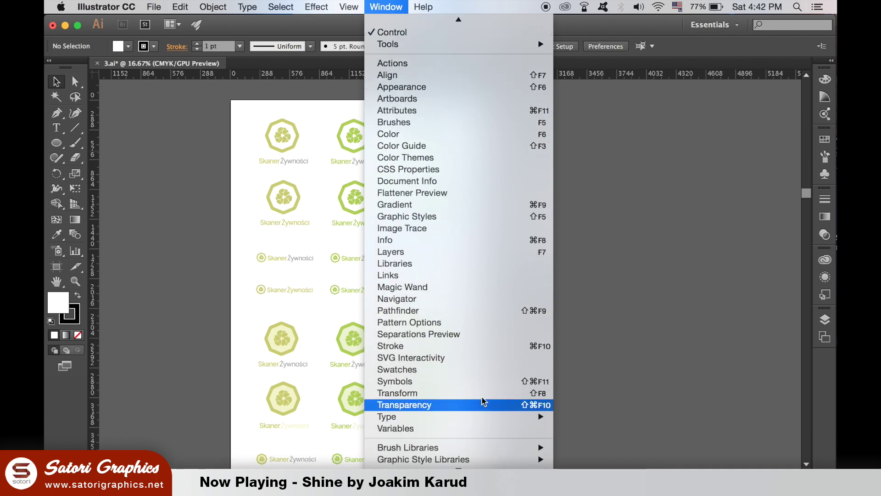
{"action": "left_click", "coordinate": [480, 371]}
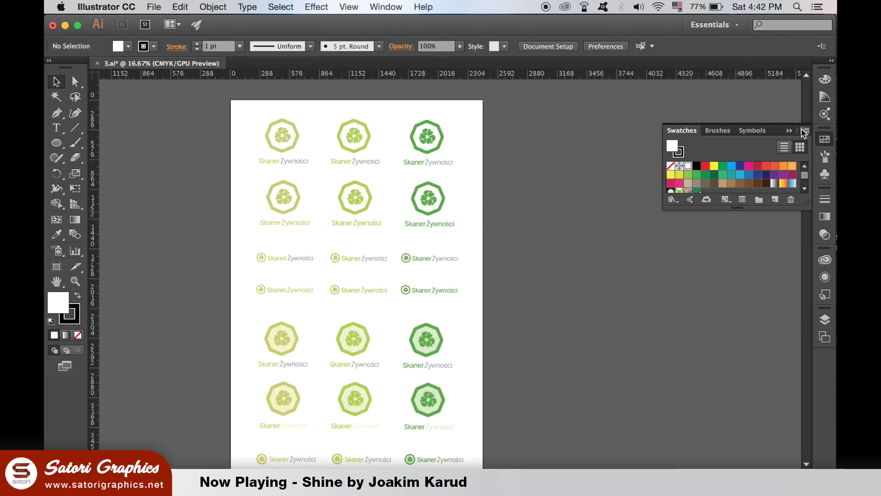
- Open the Nature > Foliage swatch library and place it beside the Swatches panel
{"action": "left_click", "coordinate": [578, 151]}
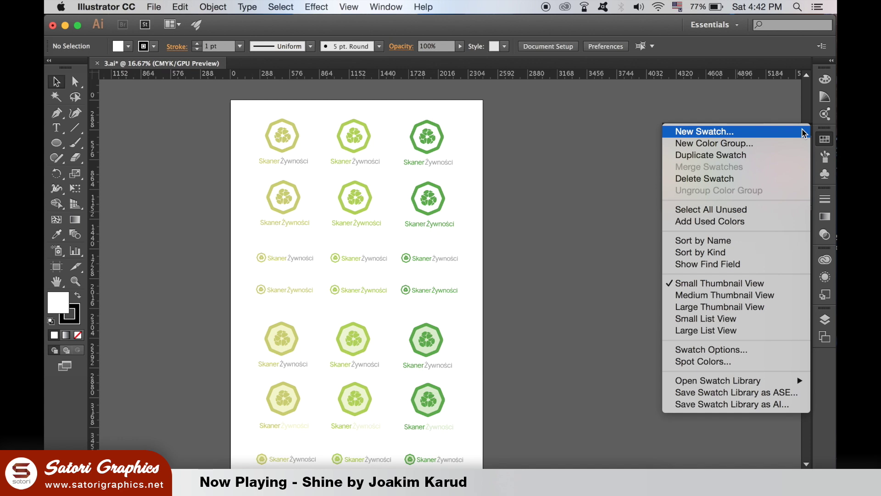
{"action": "mouse_move", "coordinate": [776, 381]}
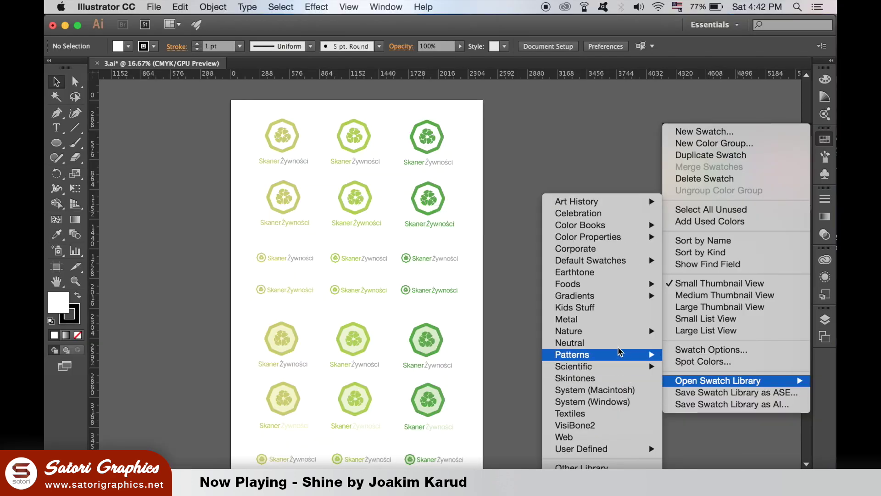
{"action": "mouse_move", "coordinate": [403, 238]}
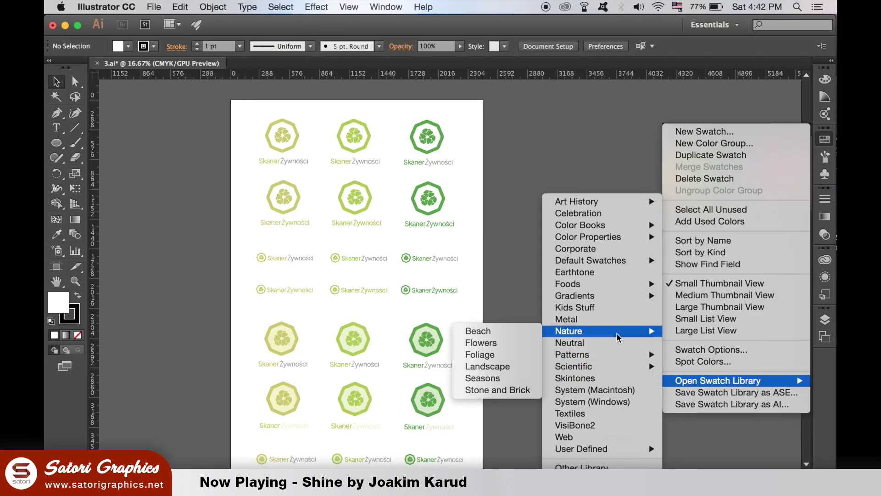
{"action": "left_click", "coordinate": [518, 360]}
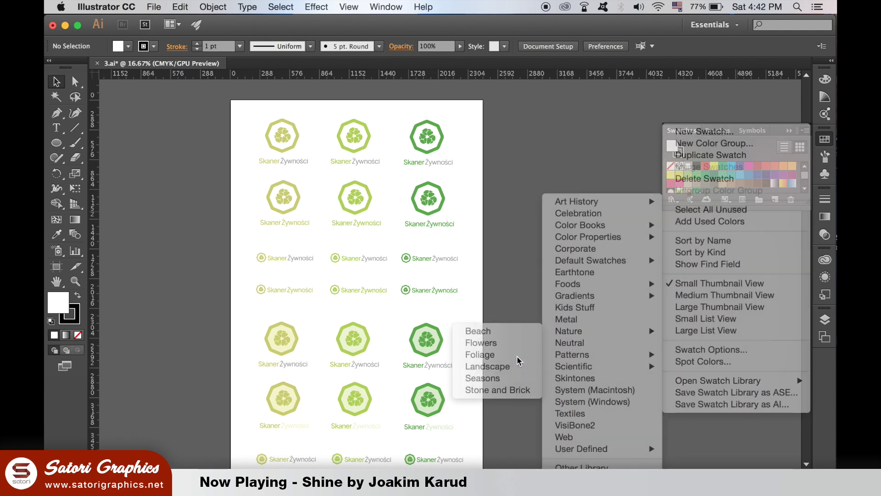
{"action": "left_click_drag", "start_coordinate": [472, 217], "coordinate": [579, 108]}
- Enlarge the Foliage panel and give the third top-row logo a darker Foliage green, then deselect
{"action": "left_click_drag", "start_coordinate": [625, 193], "coordinate": [702, 415]}
{"action": "key", "text": "super+equal"}
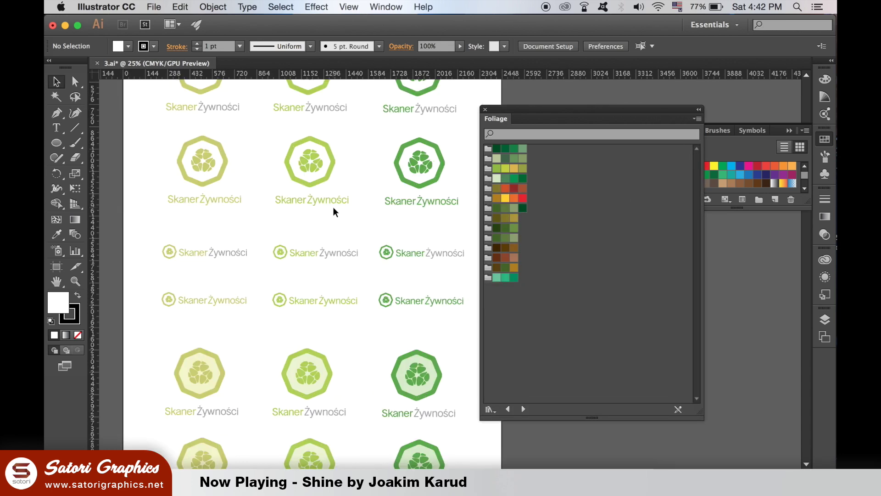
{"action": "scroll", "coordinate": [314, 232], "scroll_direction": "up", "scroll_amount": 5}
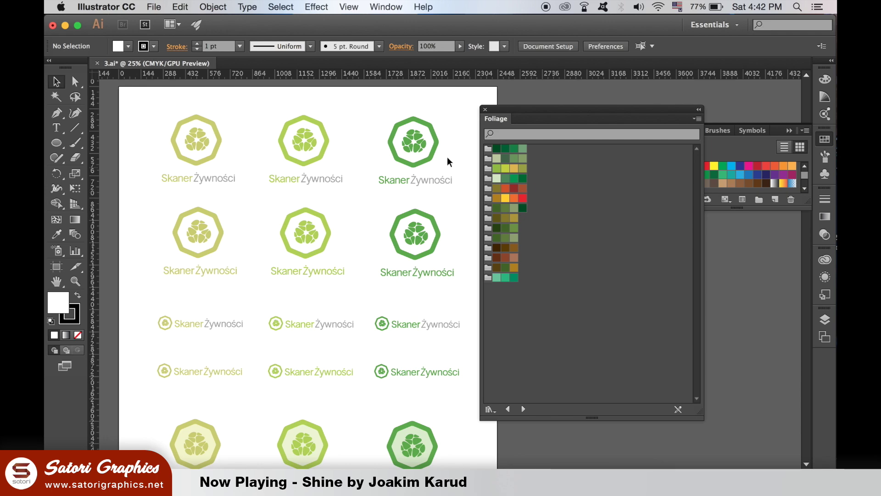
{"action": "left_click", "coordinate": [436, 156]}
{"action": "key", "text": "i"}
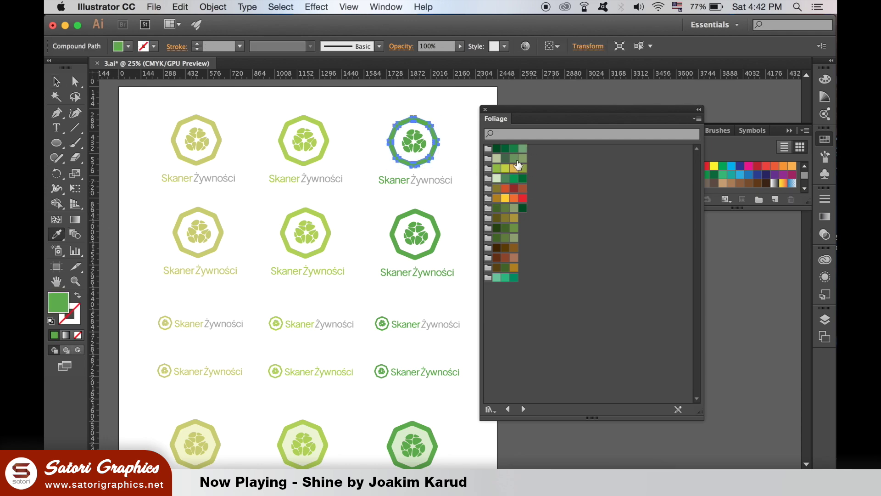
{"action": "left_click", "coordinate": [514, 158]}
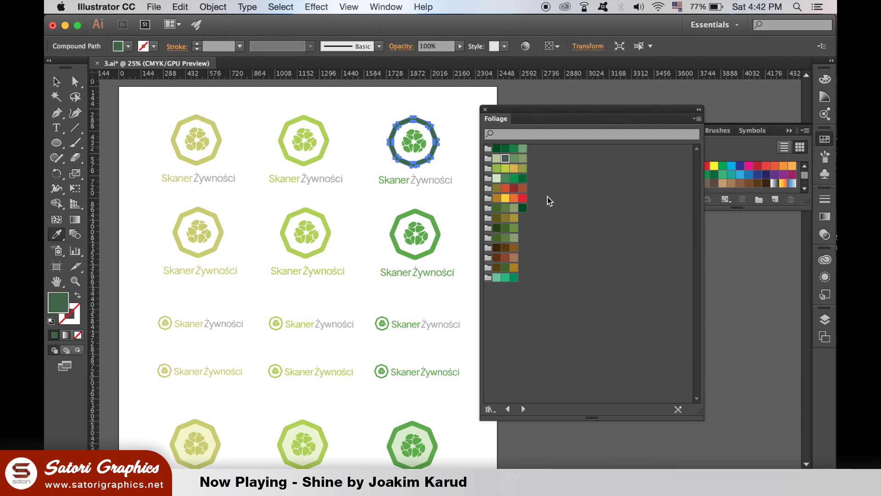
{"action": "left_click", "coordinate": [514, 178]}
{"action": "left_click", "coordinate": [505, 178]}
{"action": "left_click", "coordinate": [57, 82]}
{"action": "left_click", "coordinate": [243, 182]}
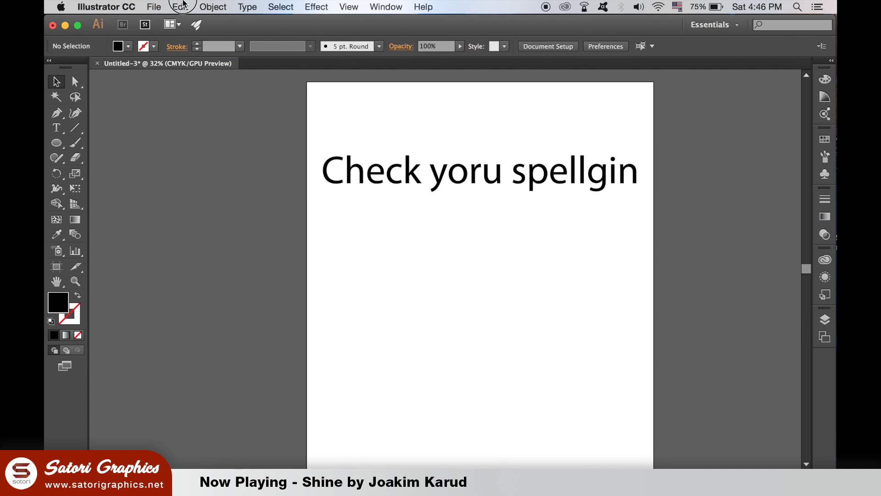
- Run Edit > Check Spelling and start checking the text
{"action": "left_click", "coordinate": [180, 7]}
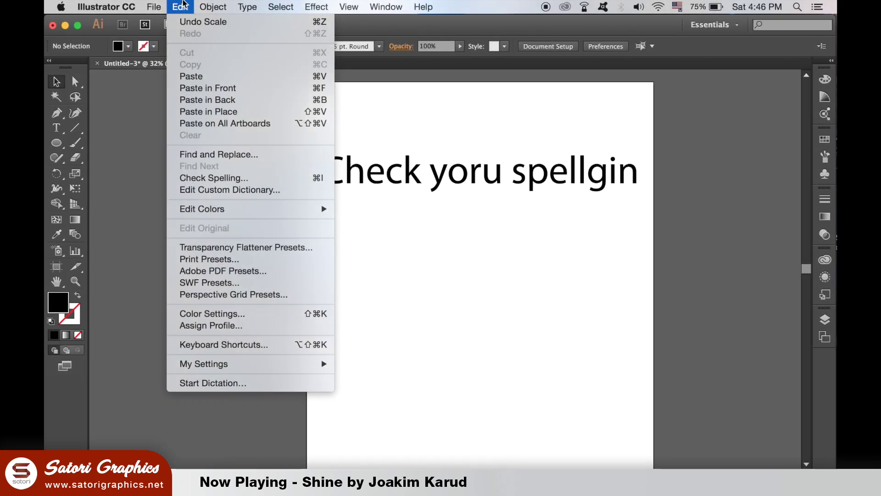
{"action": "left_click", "coordinate": [275, 184]}
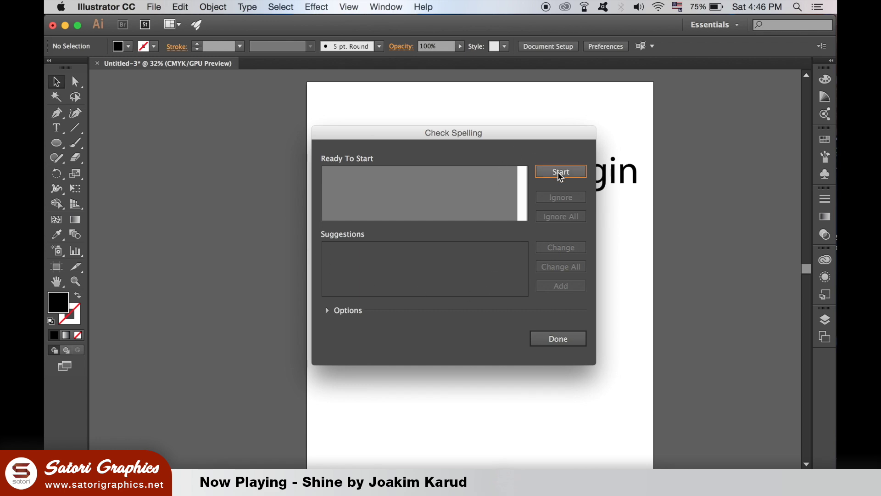
{"action": "left_click", "coordinate": [560, 173]}
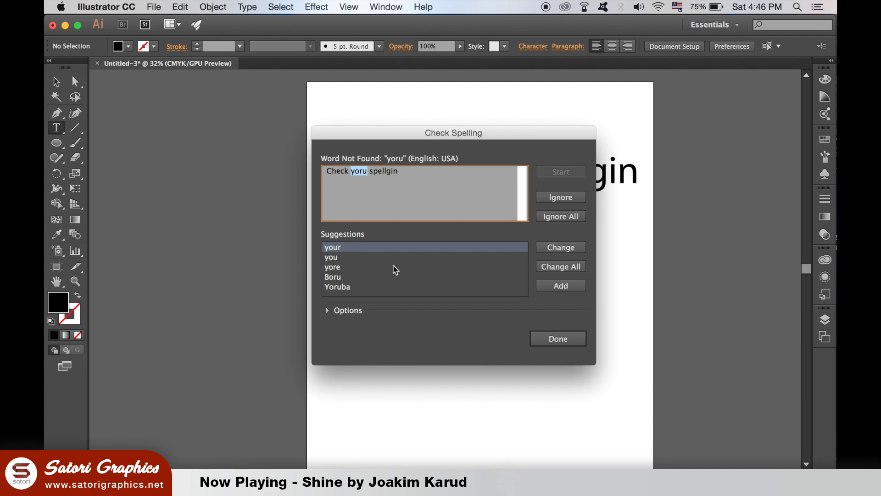
- Change 'yoru' to 'your' and all 'spellgin' to 'spelling', then finish spell-checking
{"action": "left_click", "coordinate": [569, 248]}
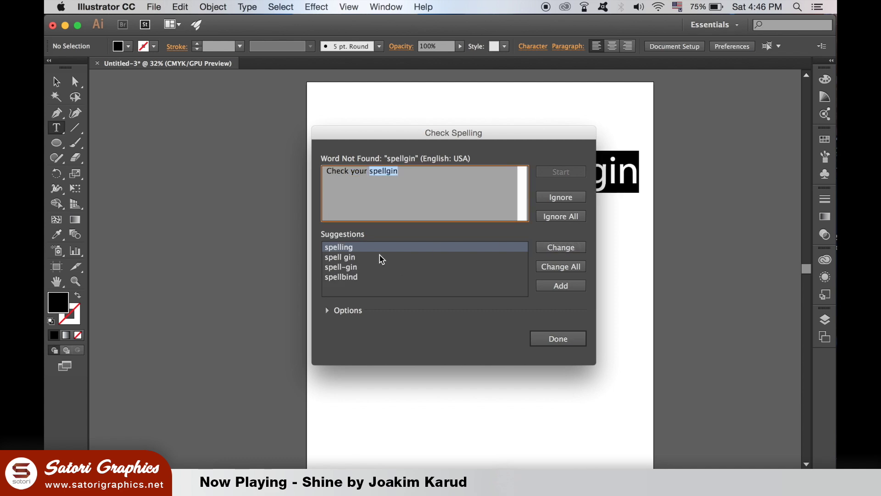
{"action": "left_click", "coordinate": [572, 266]}
{"action": "left_click", "coordinate": [577, 339]}
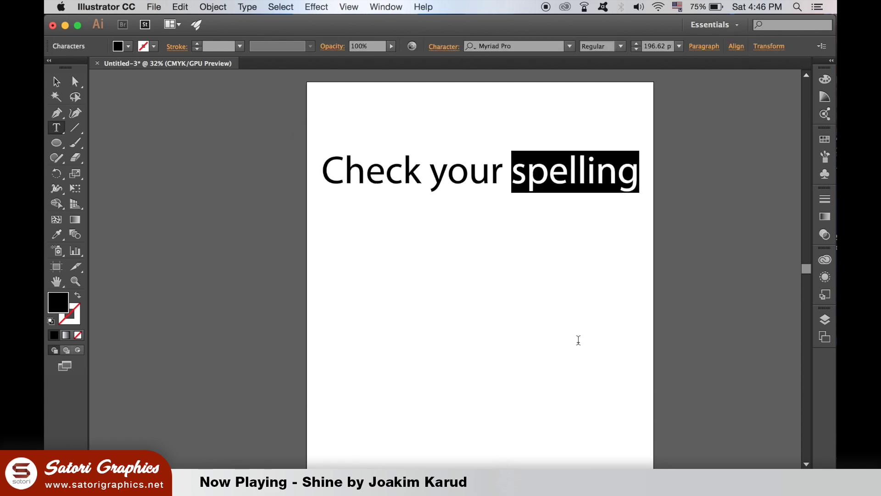
{"action": "left_click", "coordinate": [599, 368]}
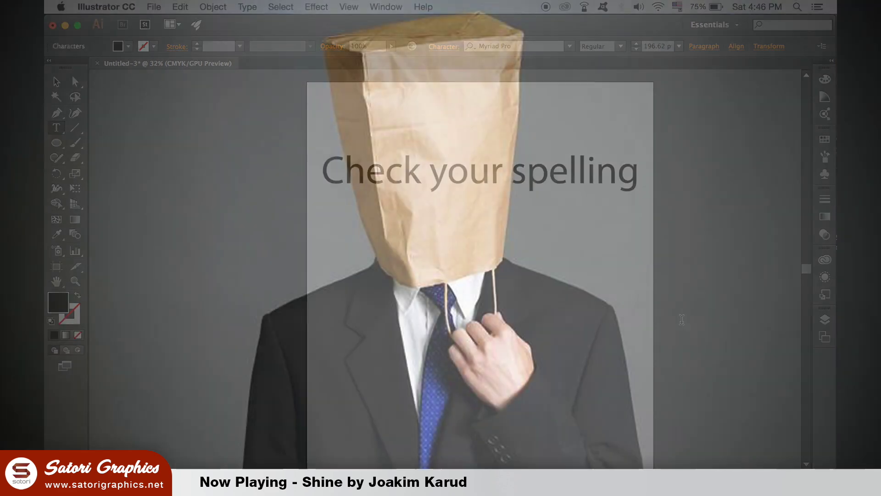